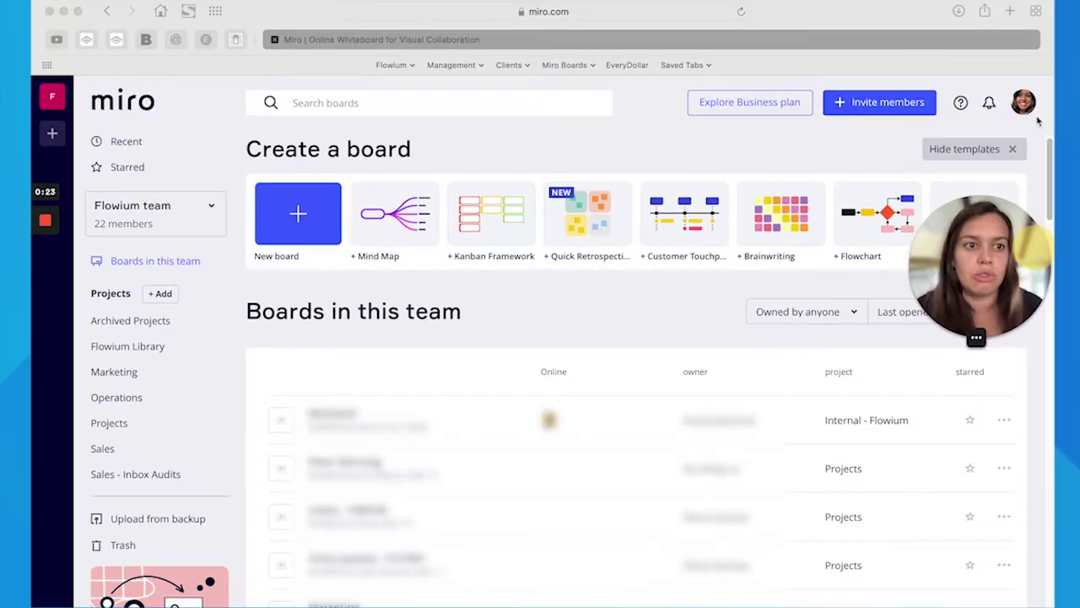
Step: Open your Miro profile settings from the avatar menu
click(1024, 105)
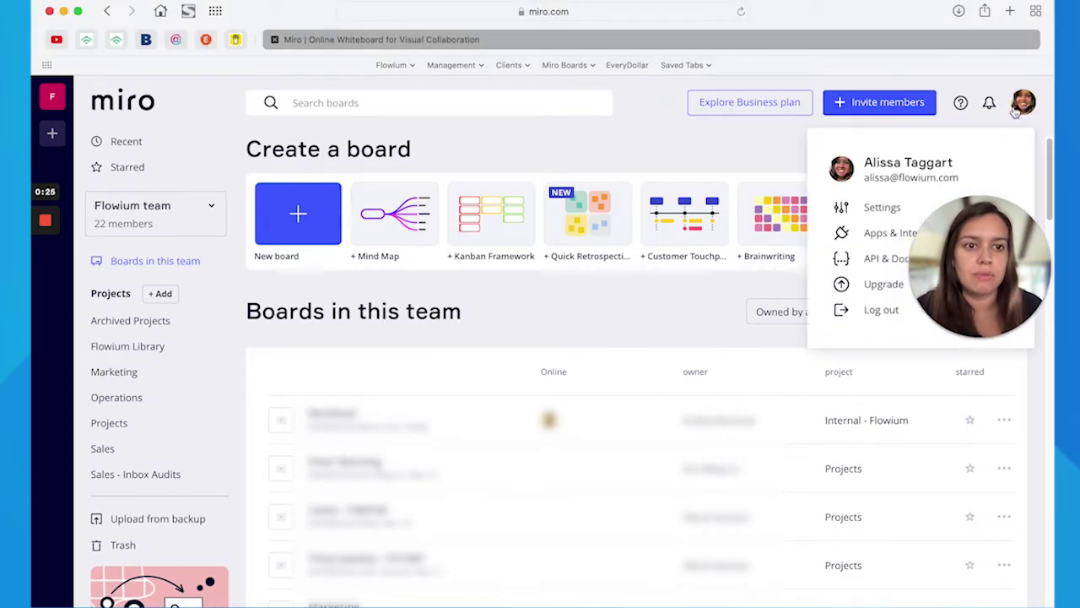
click(869, 211)
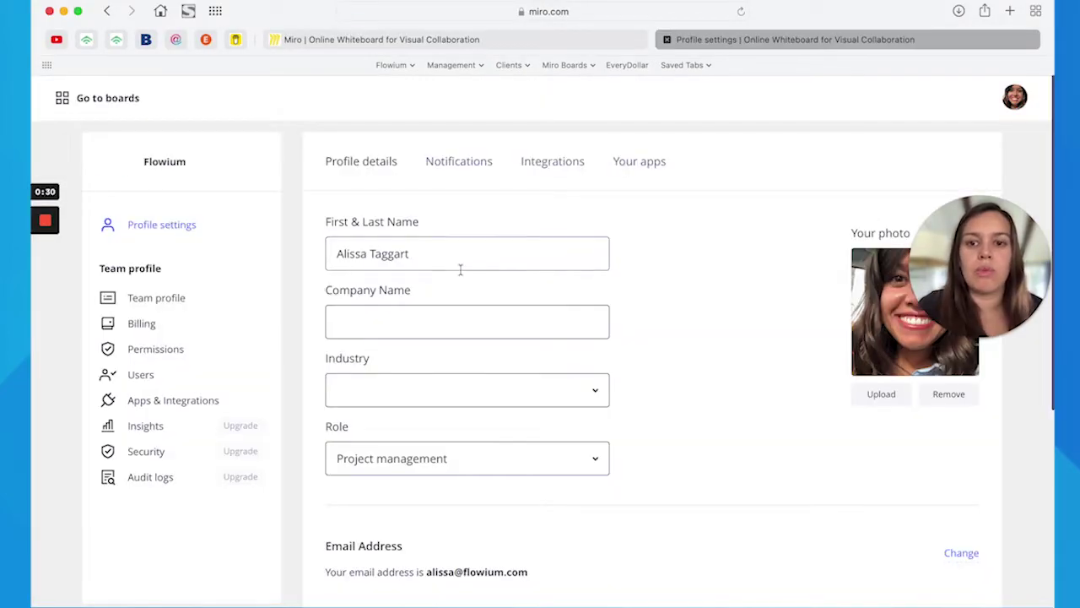
scroll(506, 421, down, 5)
scroll(678, 364, up, 3)
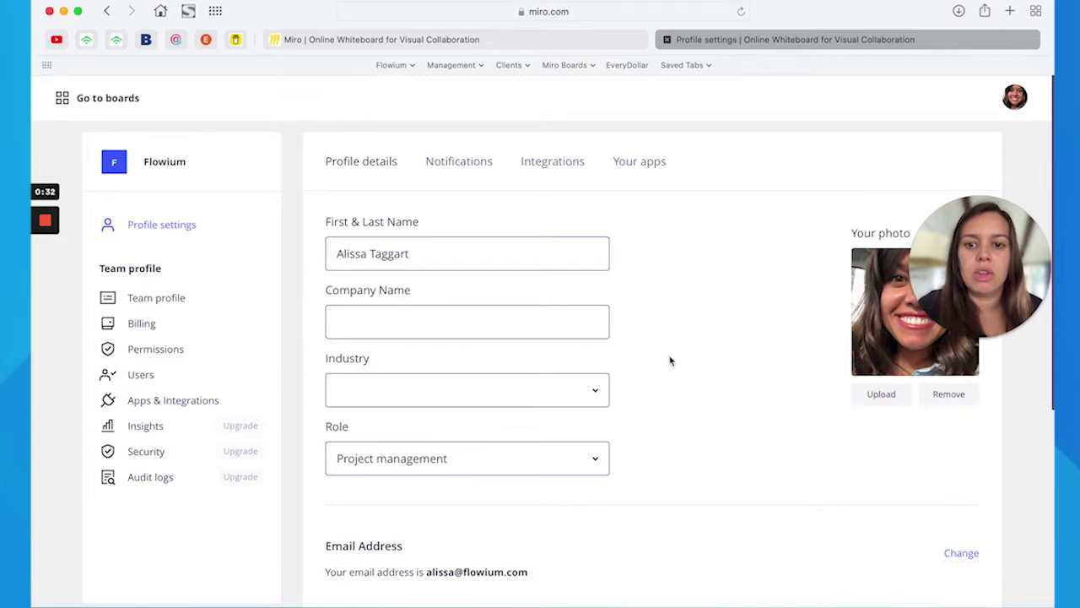
Step: Show the Notifications tab's email, mobile push and Slack board-activity checkboxes
click(477, 171)
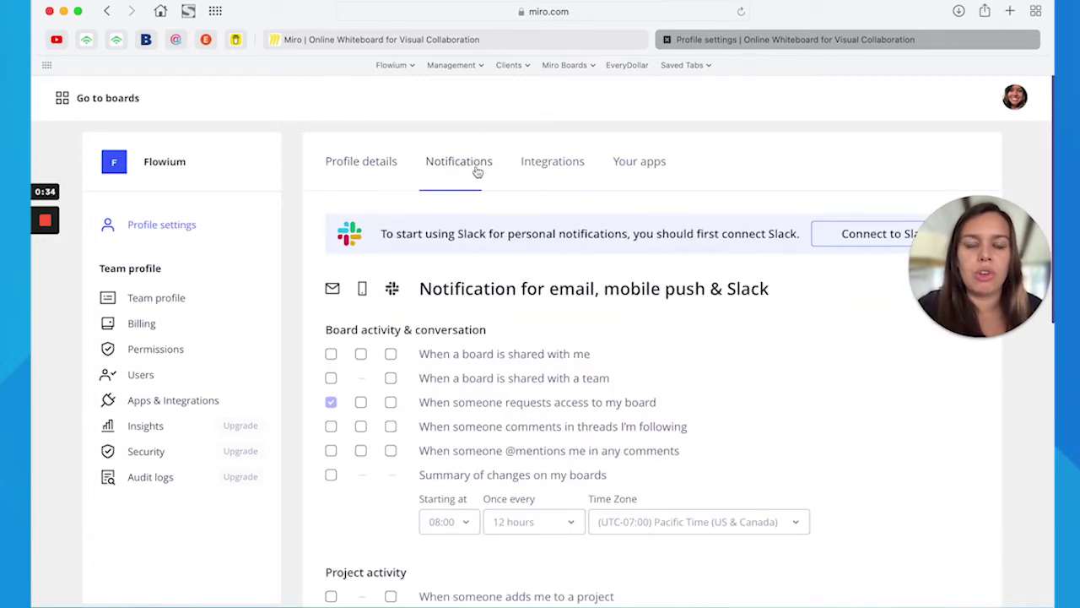
scroll(714, 354, down, 3)
scroll(734, 374, down, 1)
scroll(734, 373, up, 1)
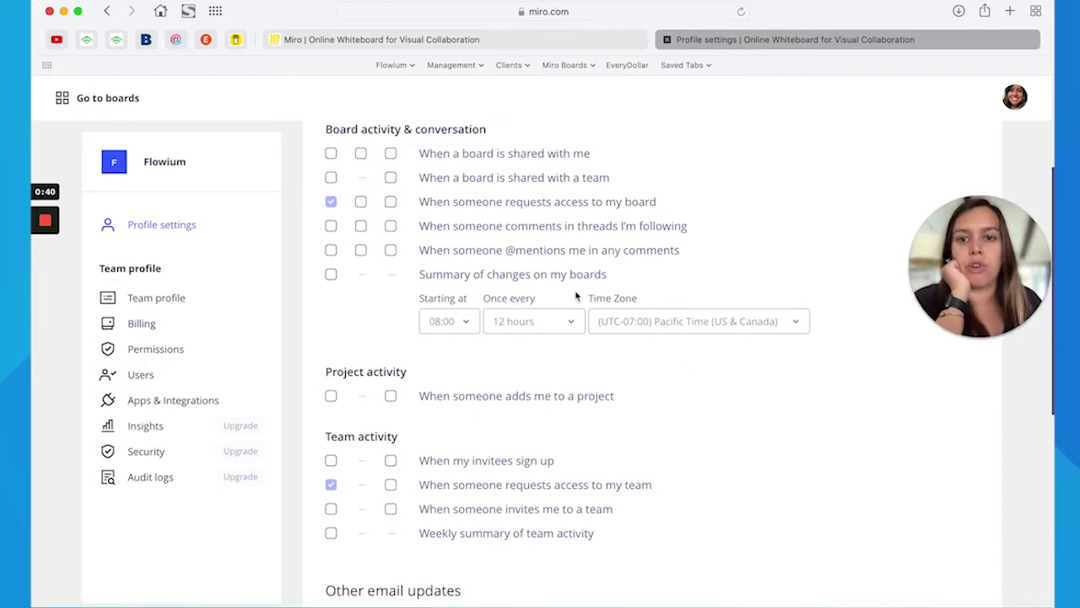
scroll(570, 301, up, 1)
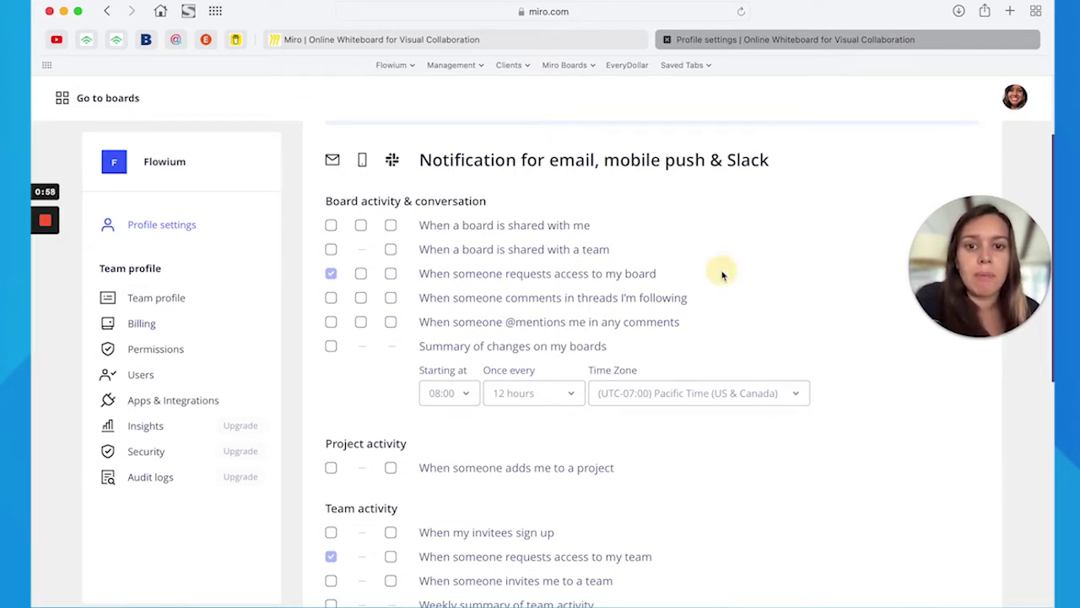
Step: Tick Slack for 'comments in threads I'm following', bringing up the Connect Slack App prompt
click(391, 299)
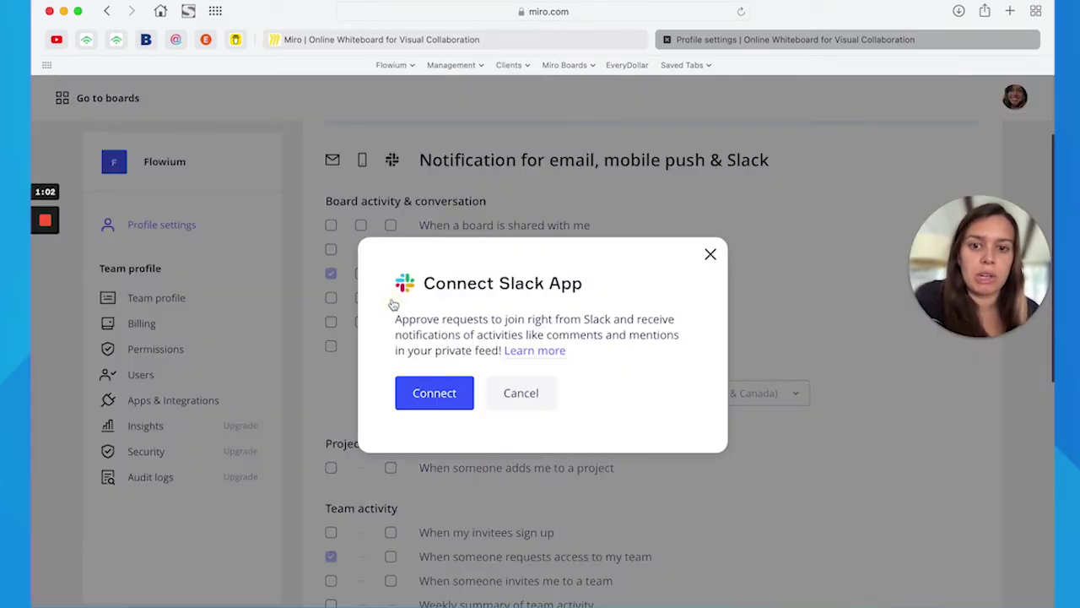
click(533, 400)
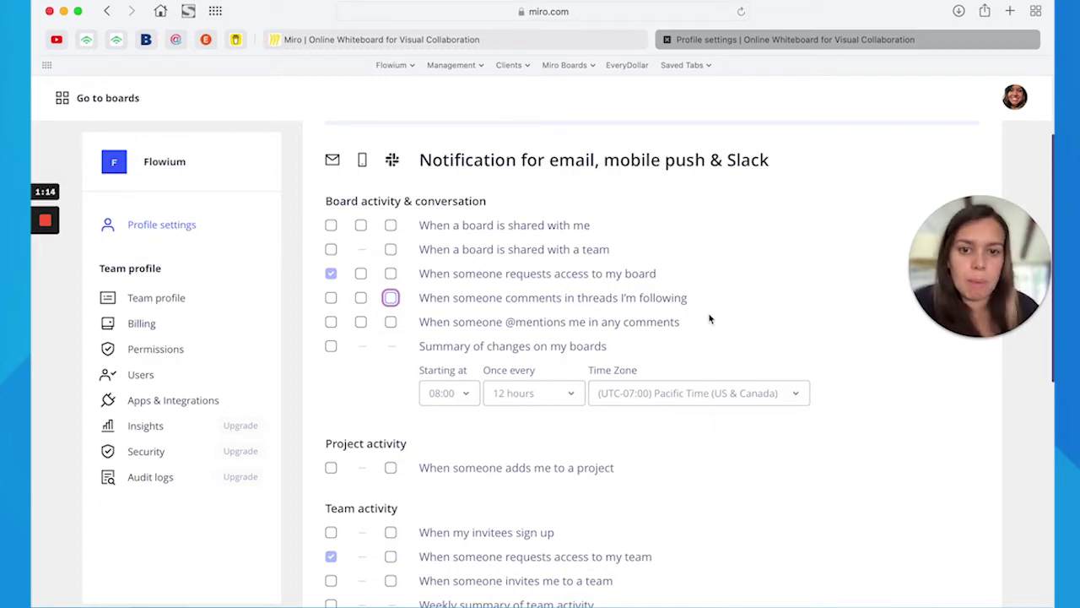
click(392, 297)
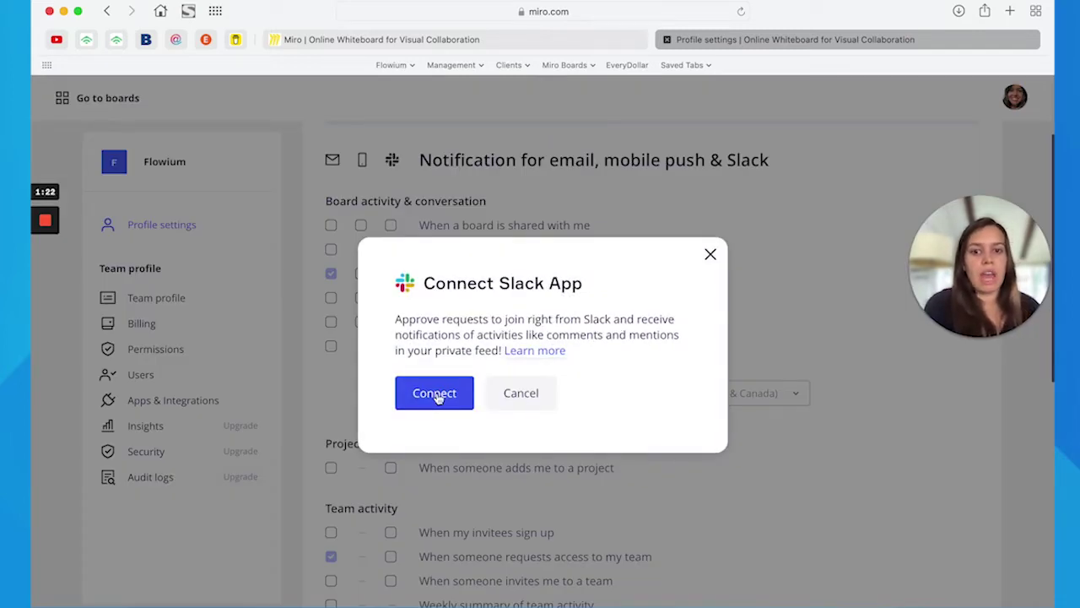
Step: Connect the Slack app and allow Miro access to the Flowium workspace
click(436, 395)
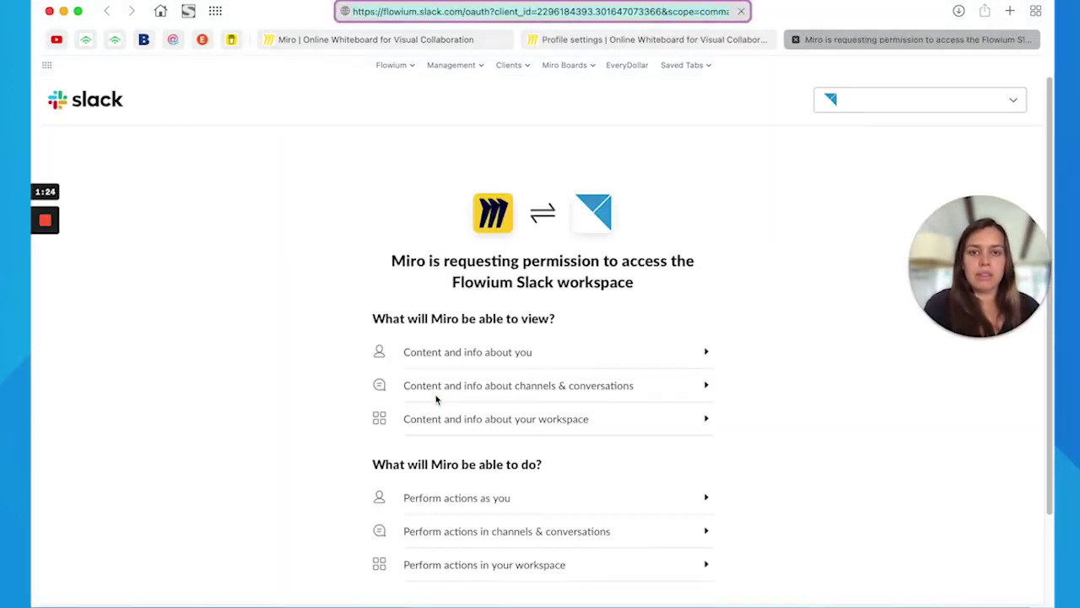
scroll(791, 311, down, 3)
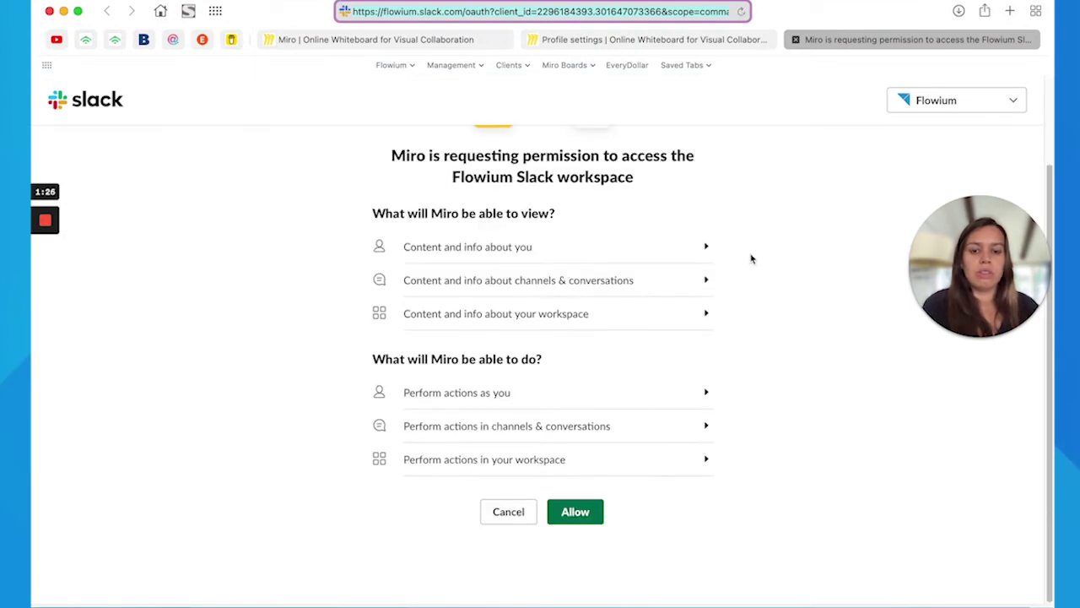
click(591, 522)
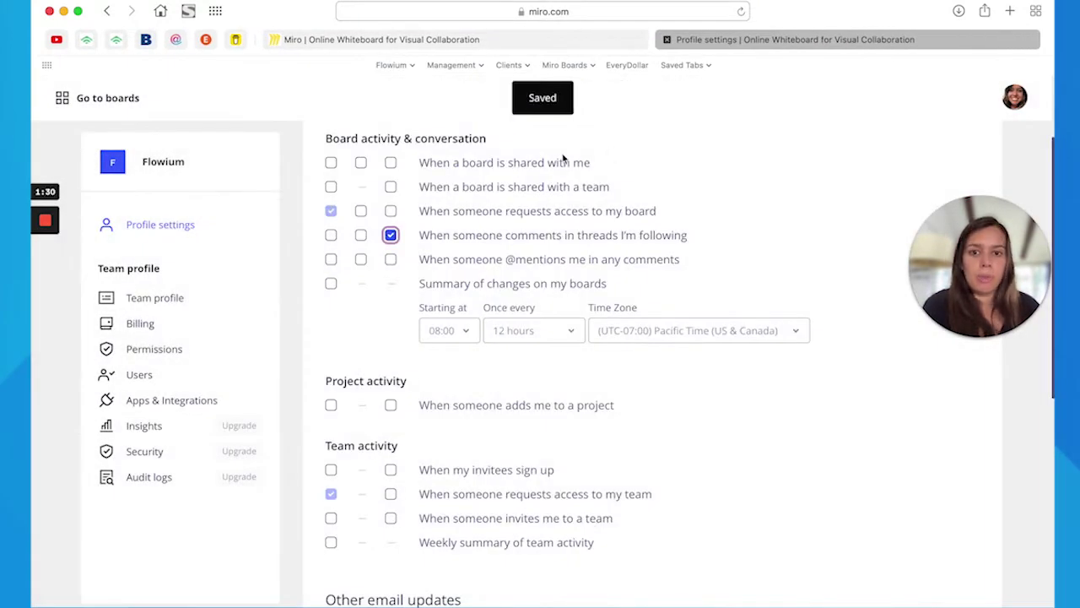
click(390, 260)
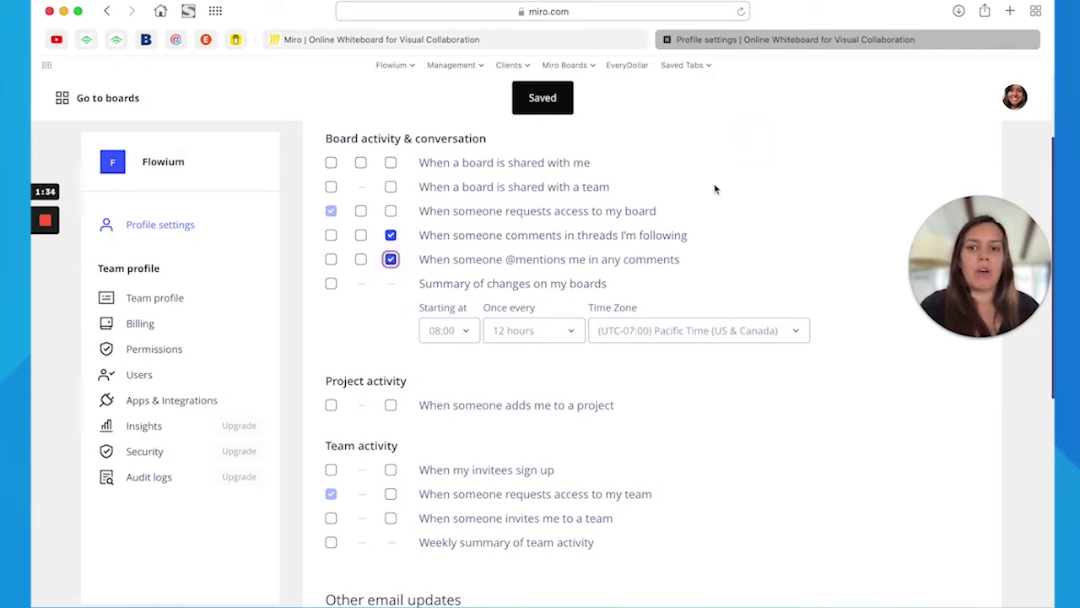
scroll(700, 262, up, 3)
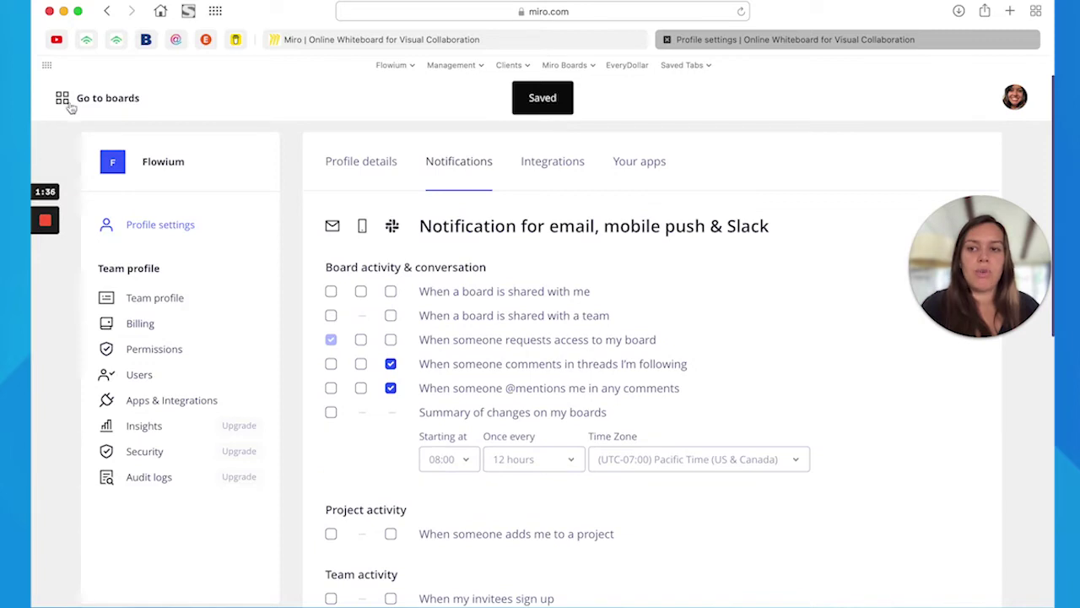
click(107, 99)
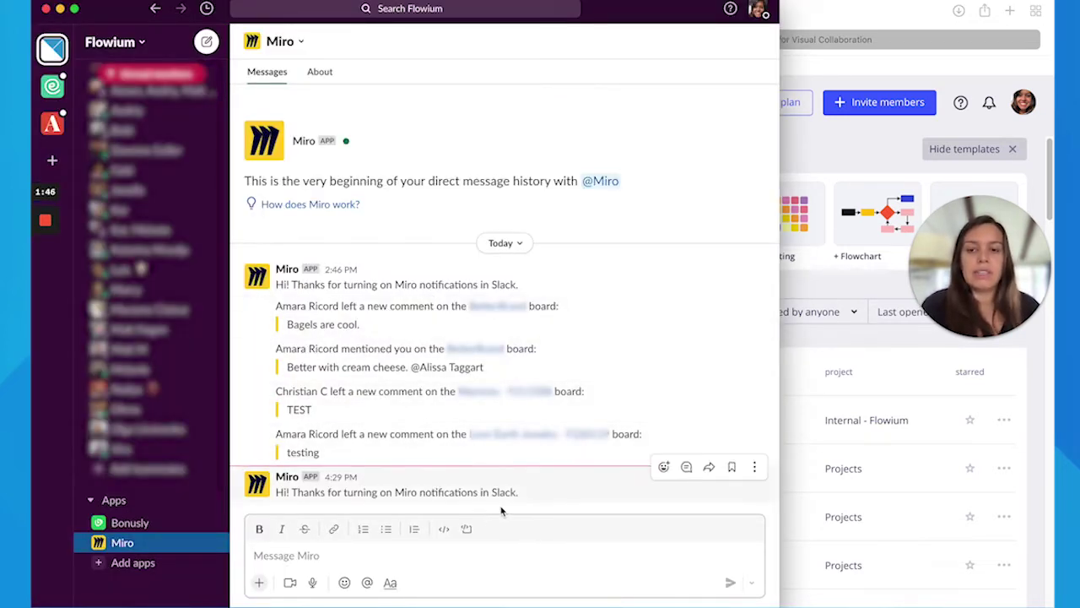
Step: Open the Bagels are cool comment's board in the browser, declining the desktop app
mouse_move(422, 304)
drag(278, 309, 418, 300)
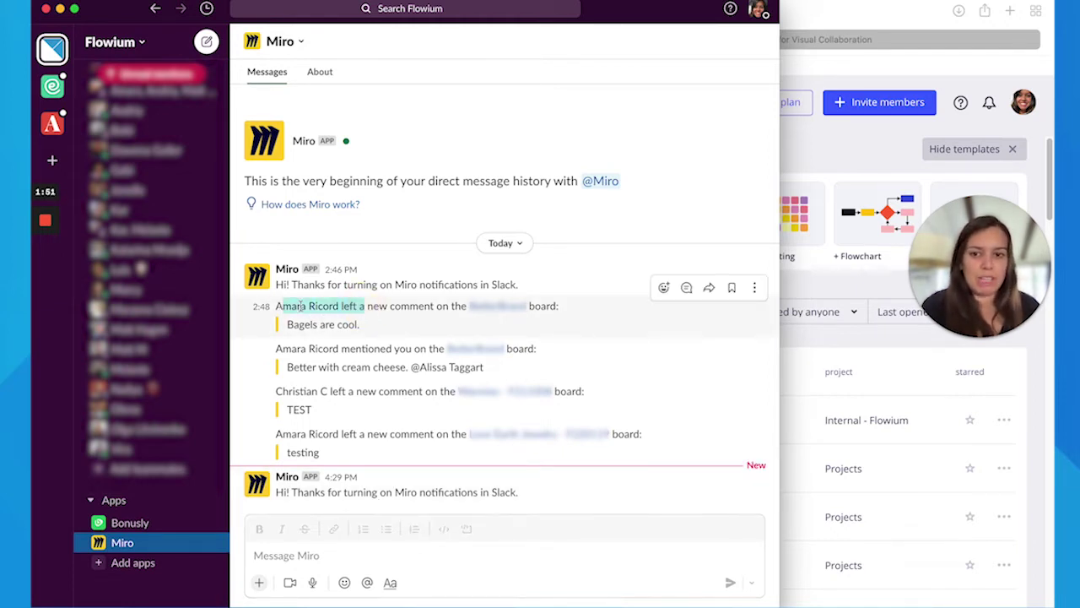
click(417, 304)
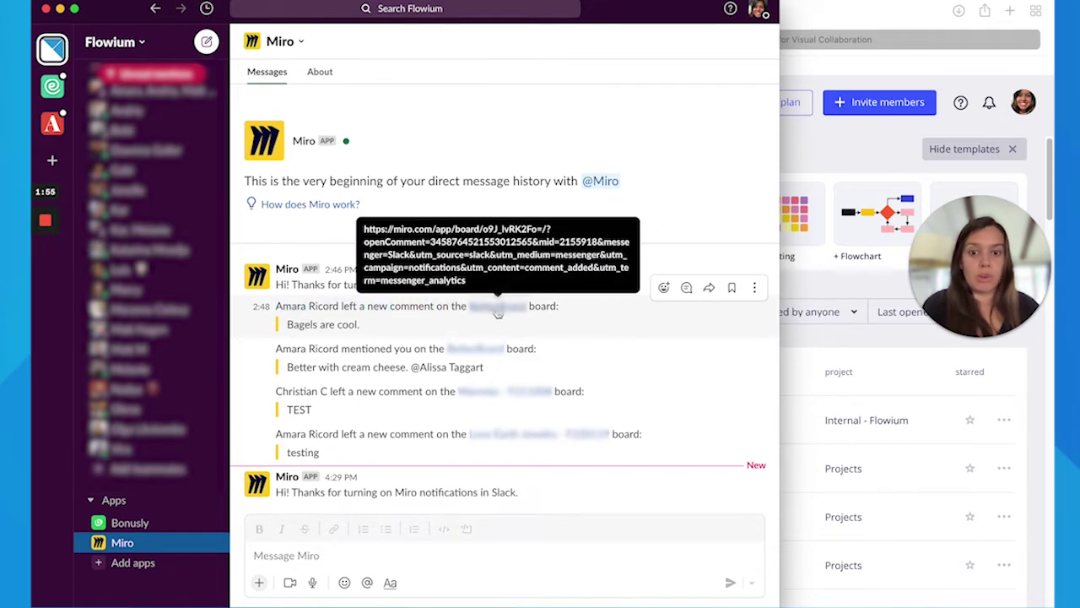
drag(358, 324, 256, 328)
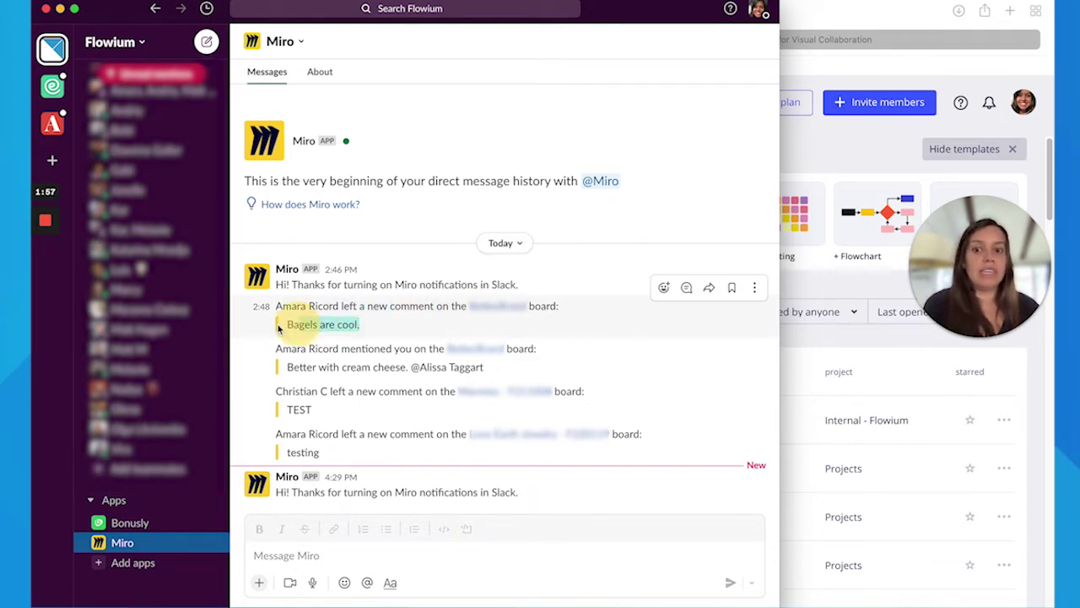
click(384, 337)
click(517, 309)
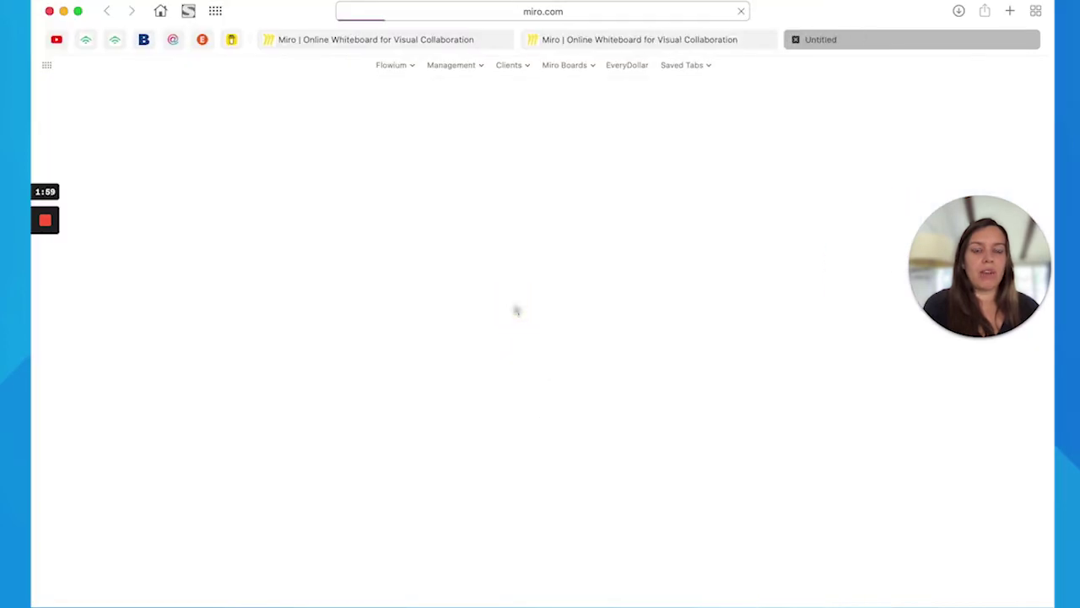
click(620, 324)
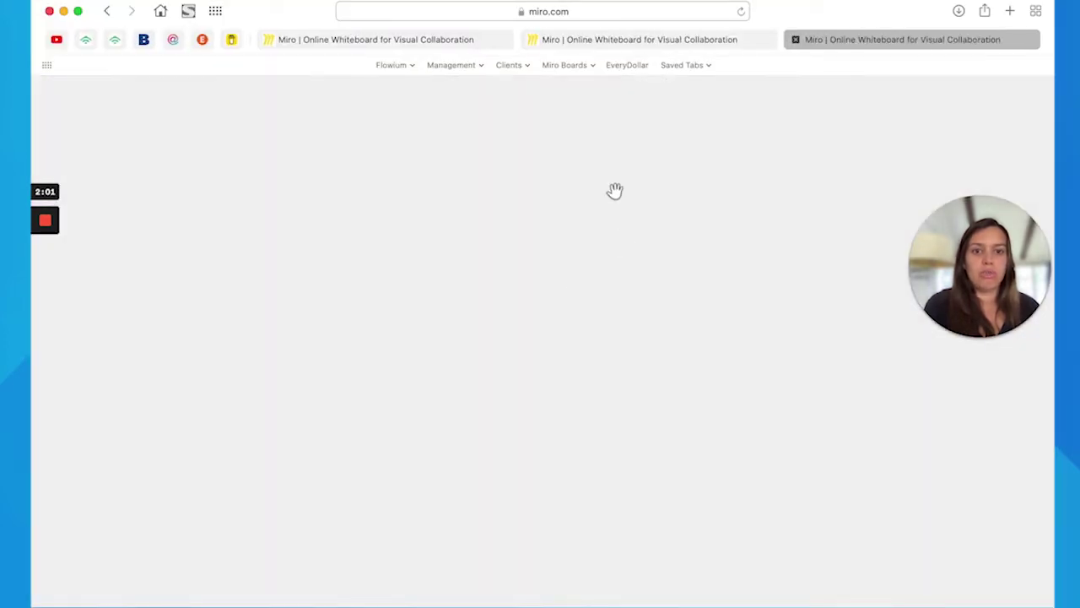
click(392, 579)
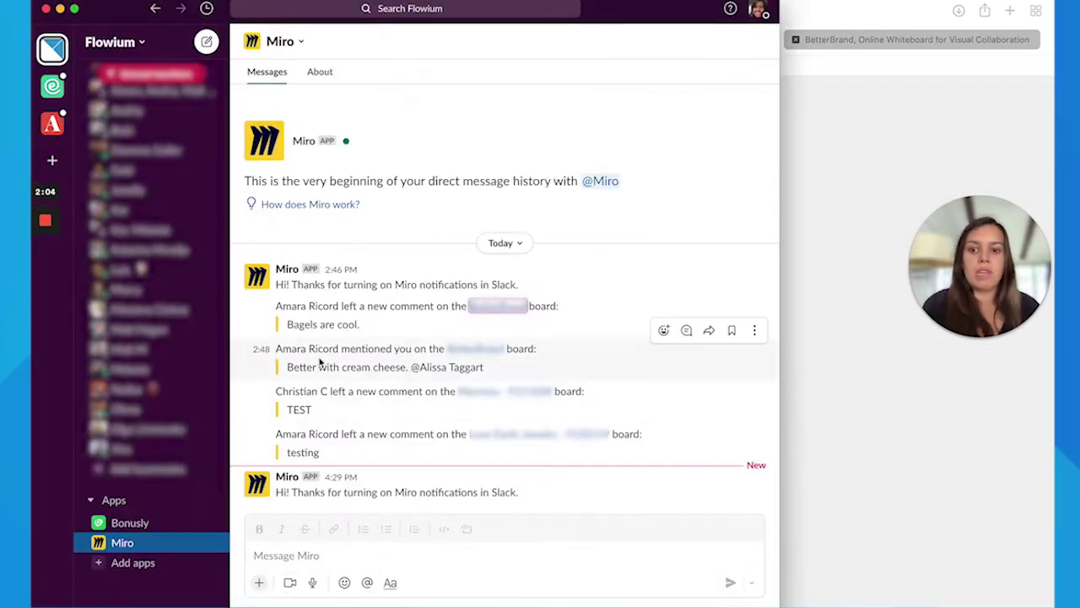
Step: Select the commenter's name in the 2:51 notification in the Miro chat
drag(278, 390, 323, 391)
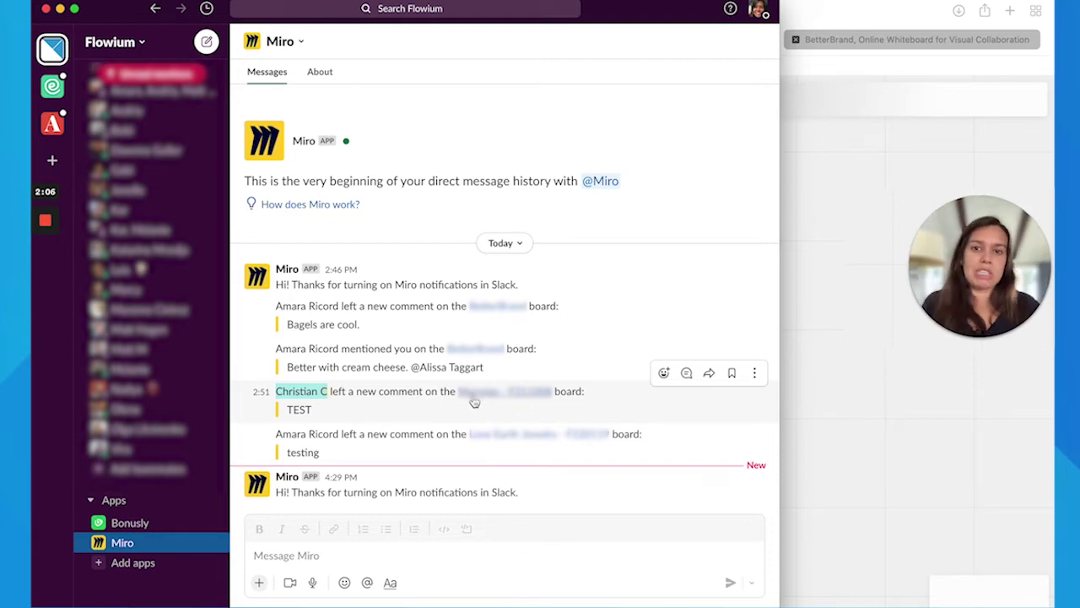
click(309, 389)
click(329, 391)
click(373, 388)
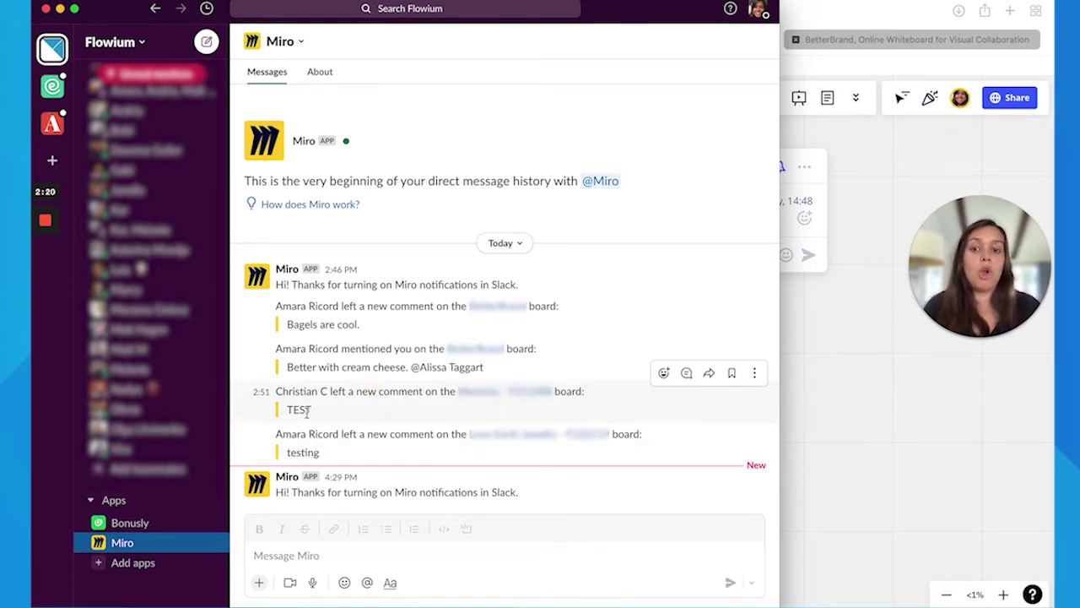
mouse_move(363, 443)
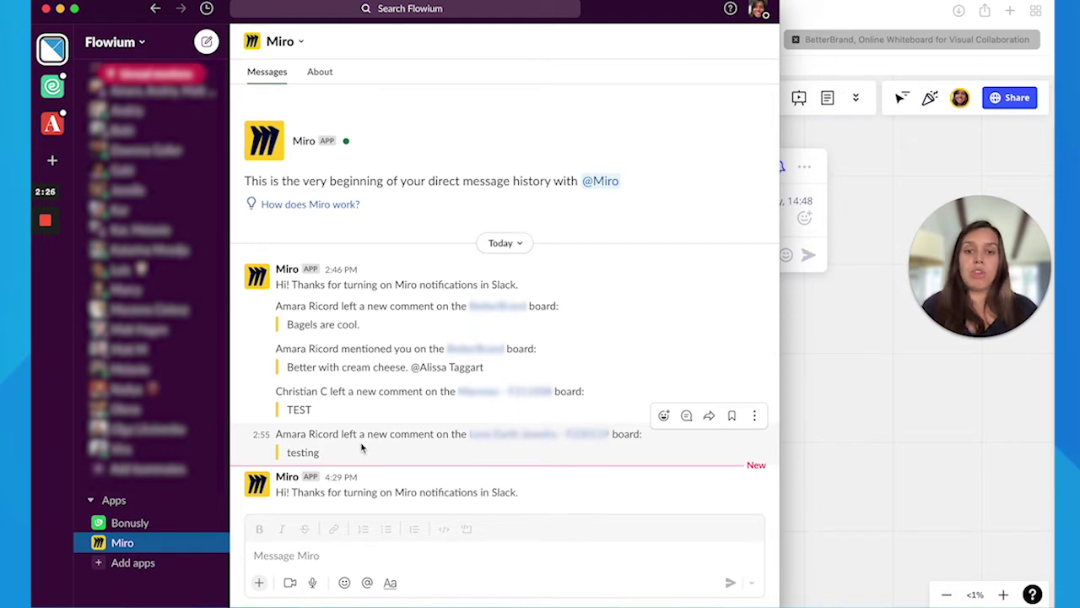
Step: Resolve the Bagels are cool comment and the cream cheese mention on the Foundational Flows frame
click(871, 379)
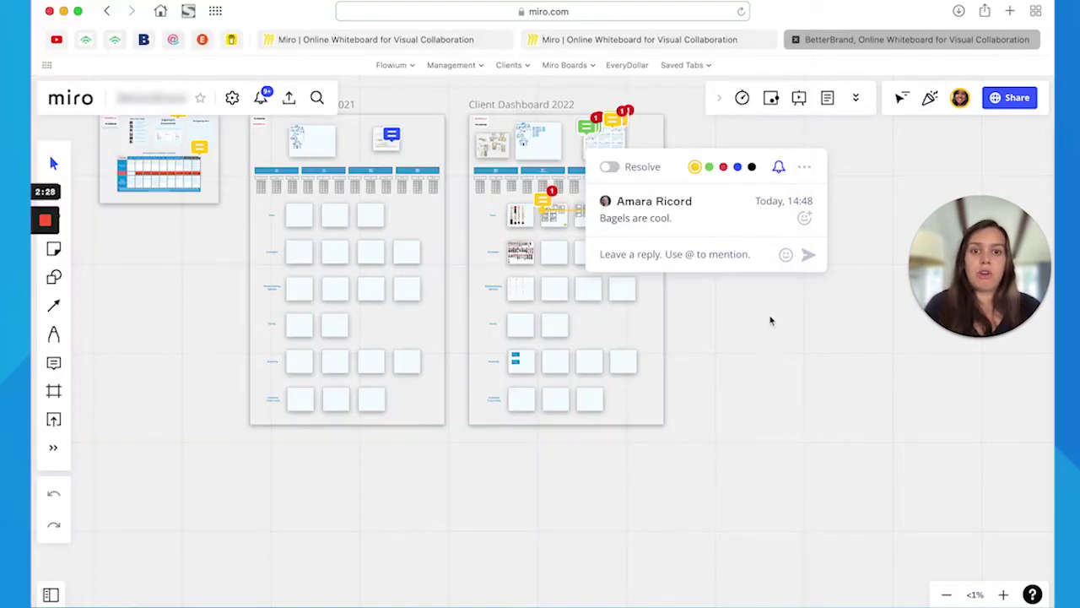
click(609, 166)
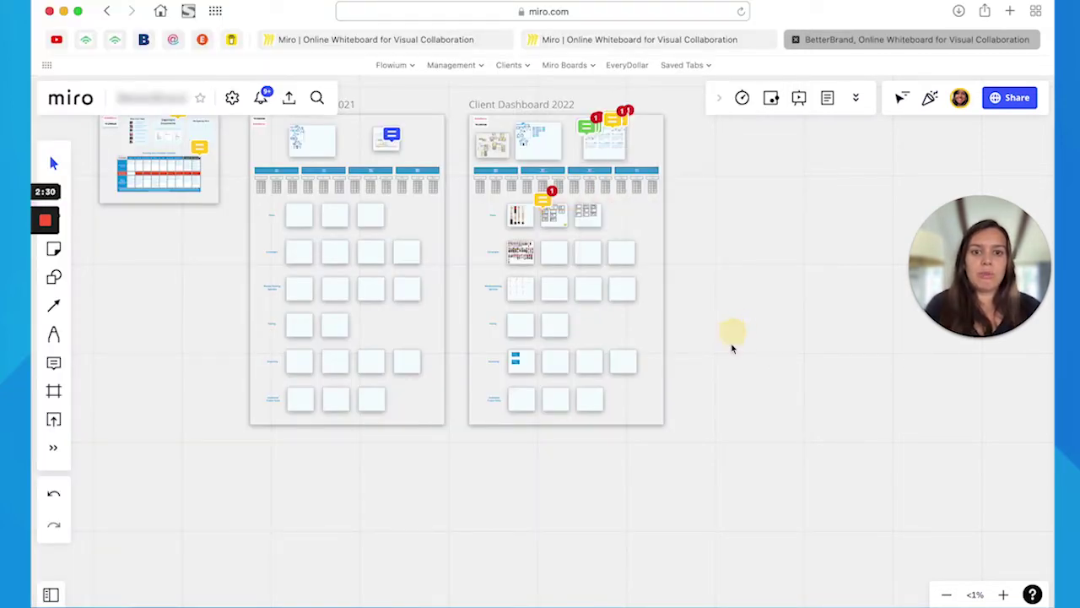
scroll(551, 246, up, 5)
click(510, 204)
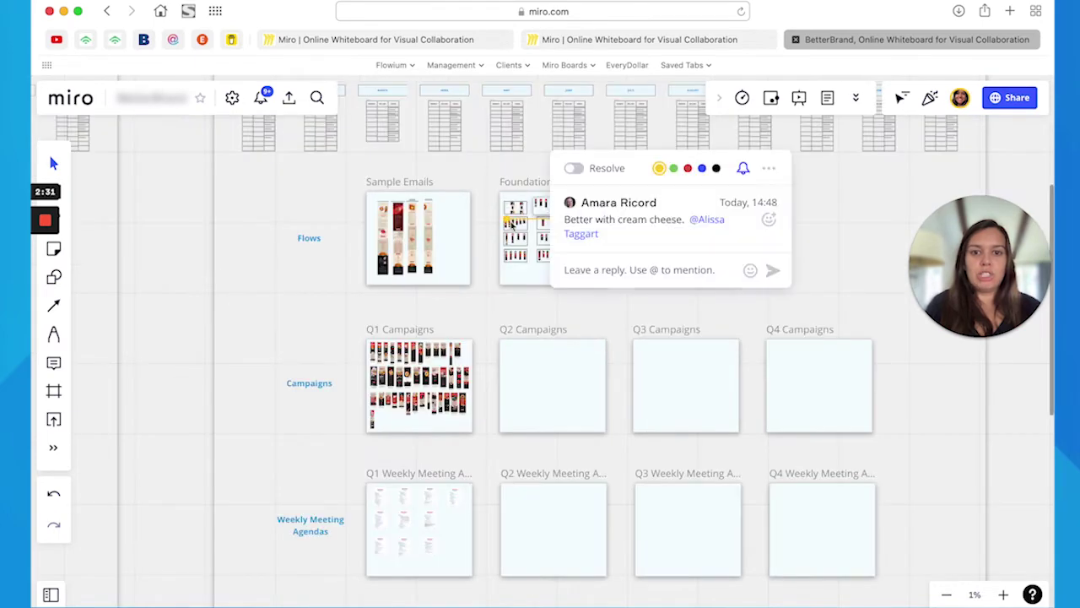
click(573, 168)
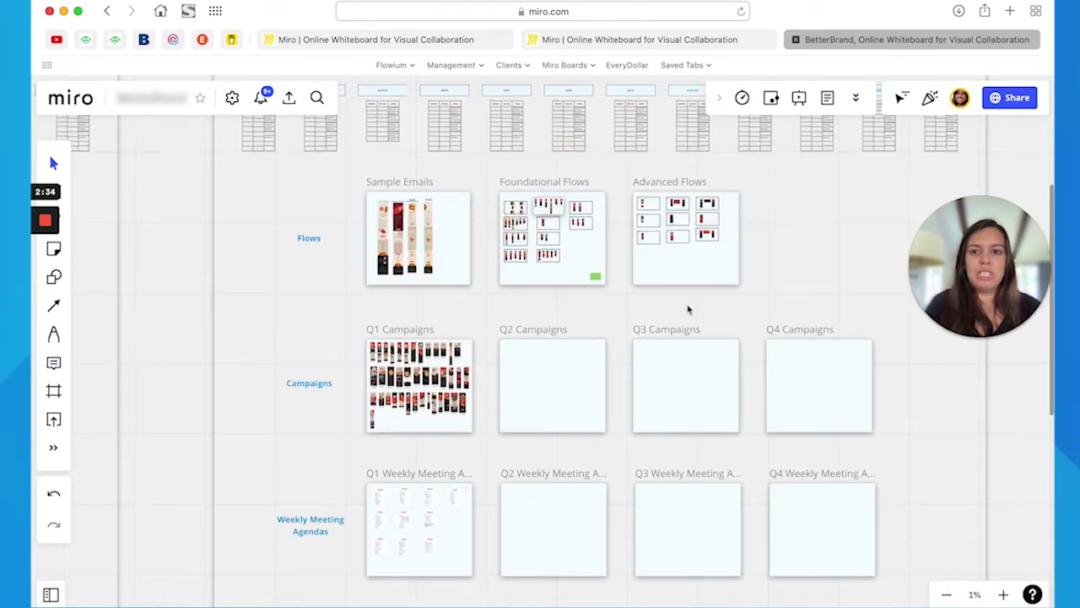
scroll(687, 309, down, 5)
scroll(687, 315, down, 2)
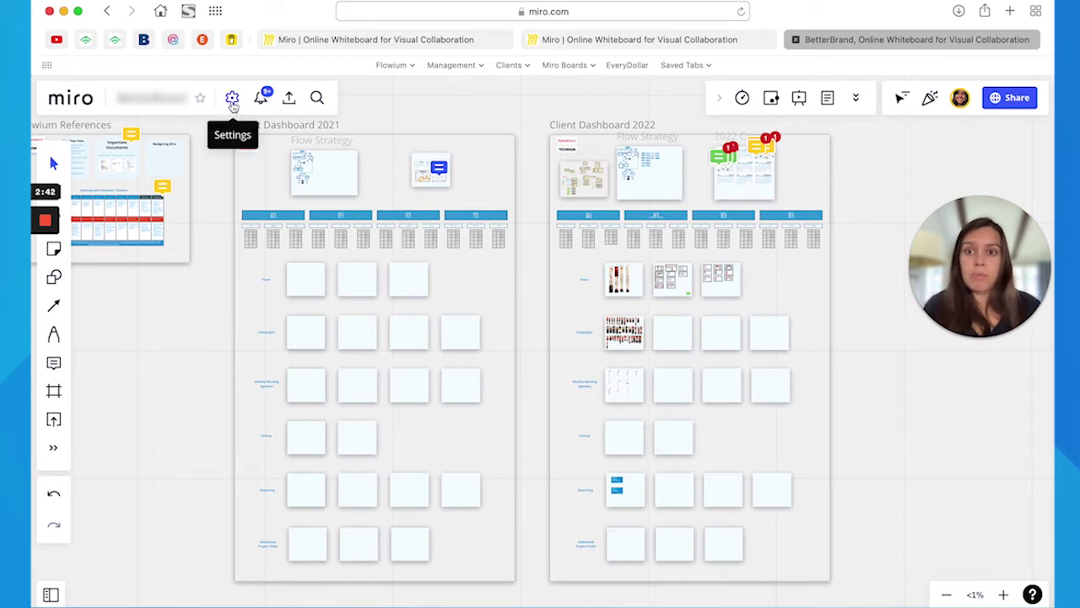
Step: Switch off Follow all Threads in the BetterBrand board's settings
click(232, 99)
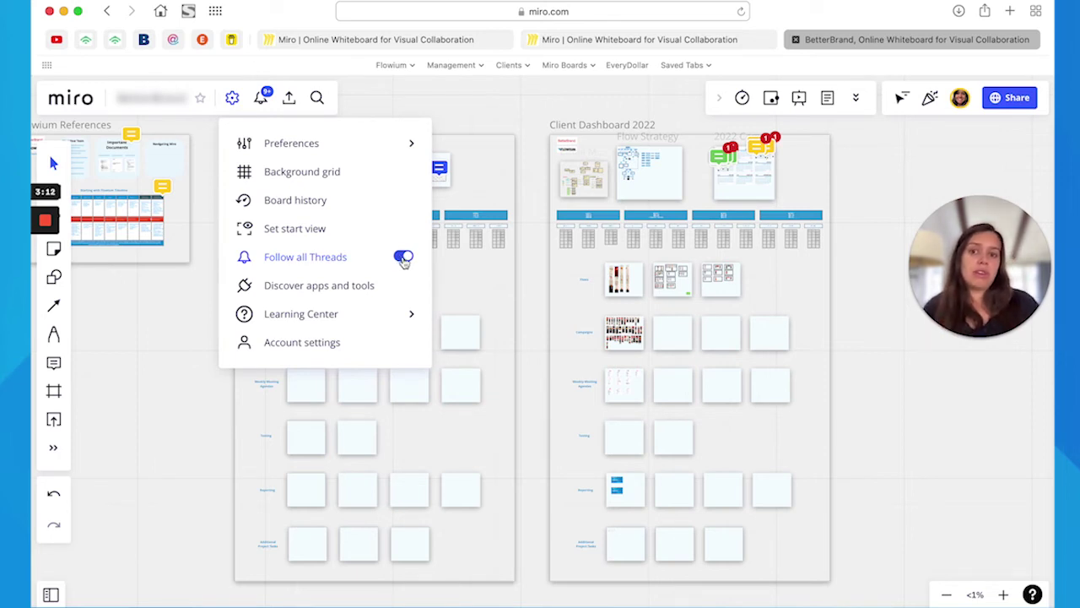
click(406, 259)
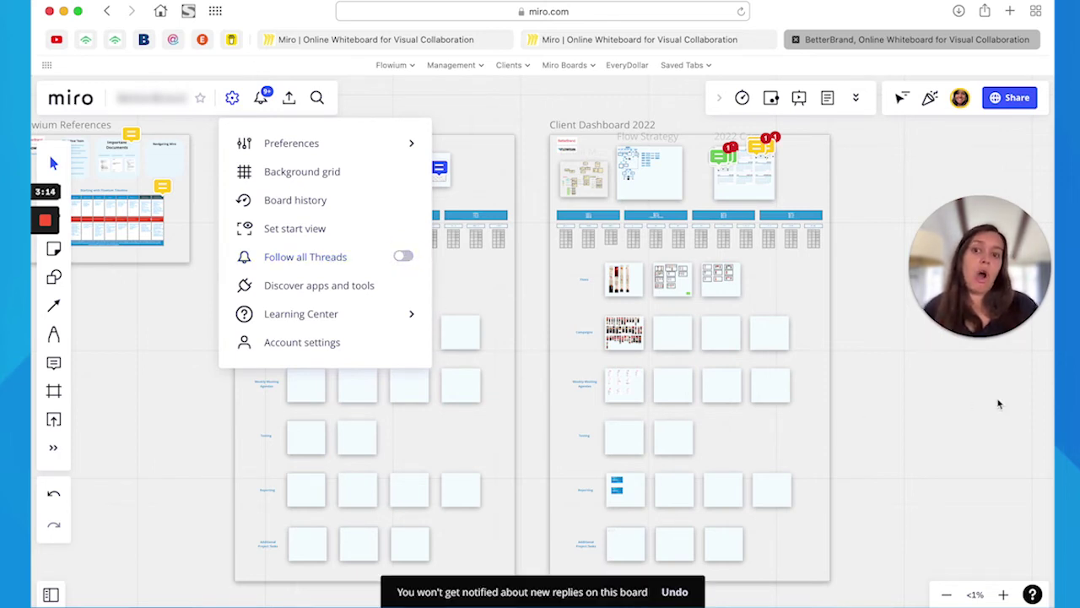
click(957, 479)
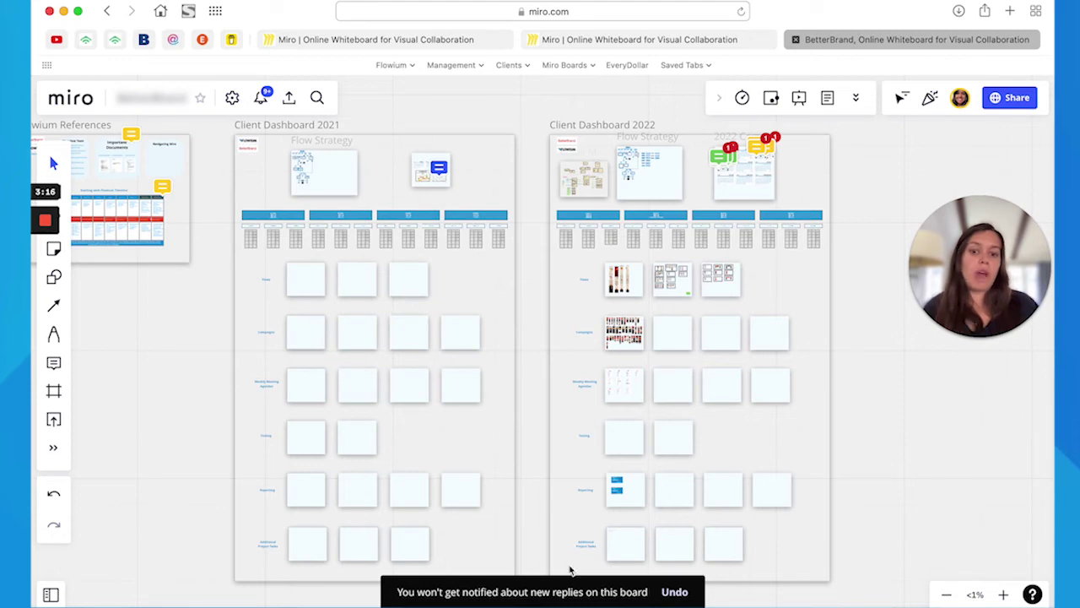
mouse_move(407, 582)
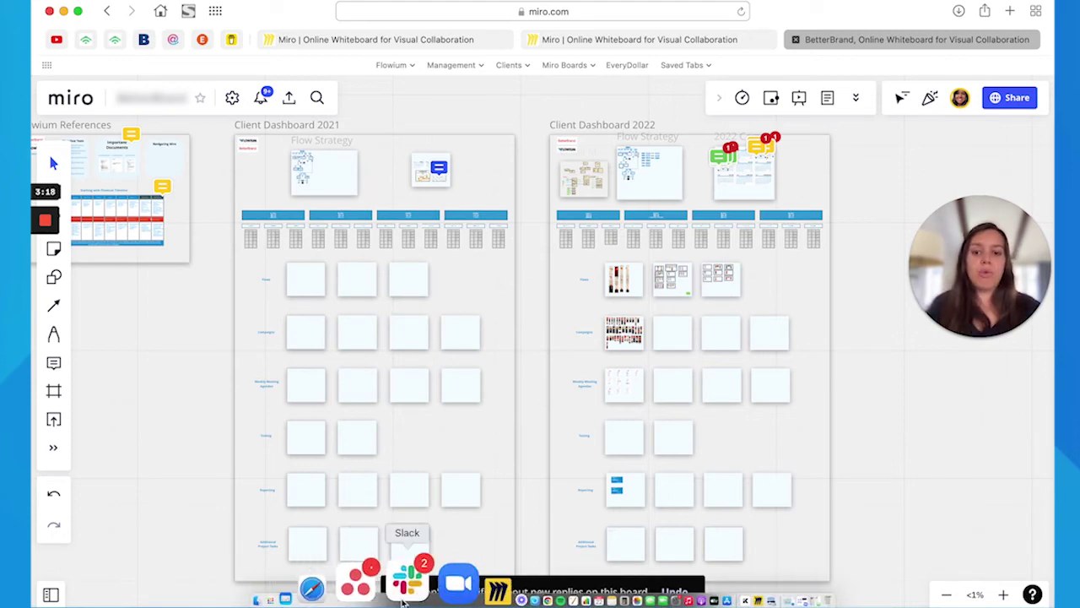
click(403, 599)
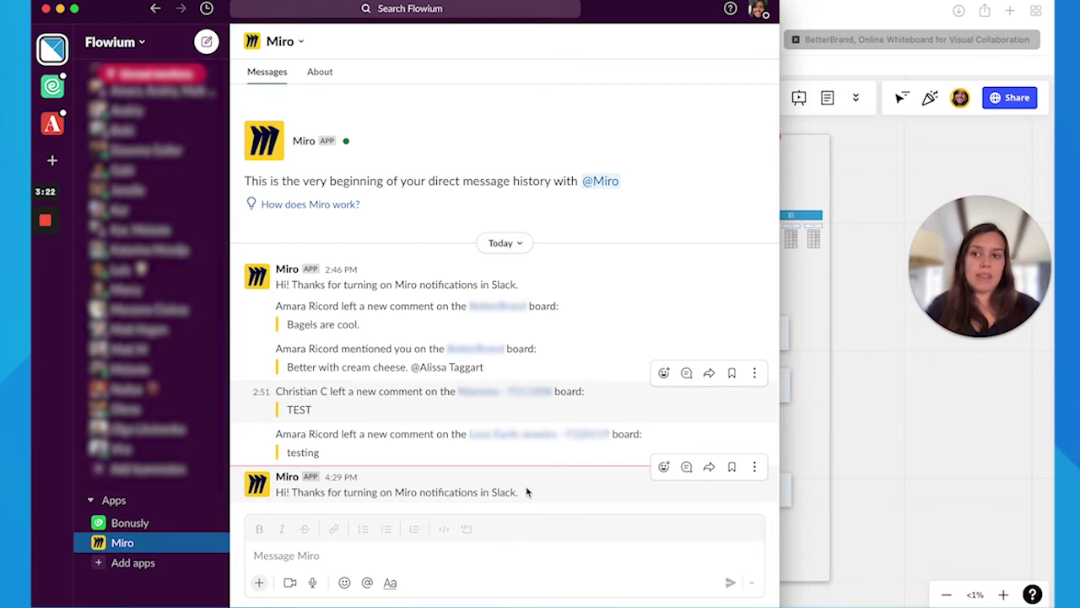
click(878, 406)
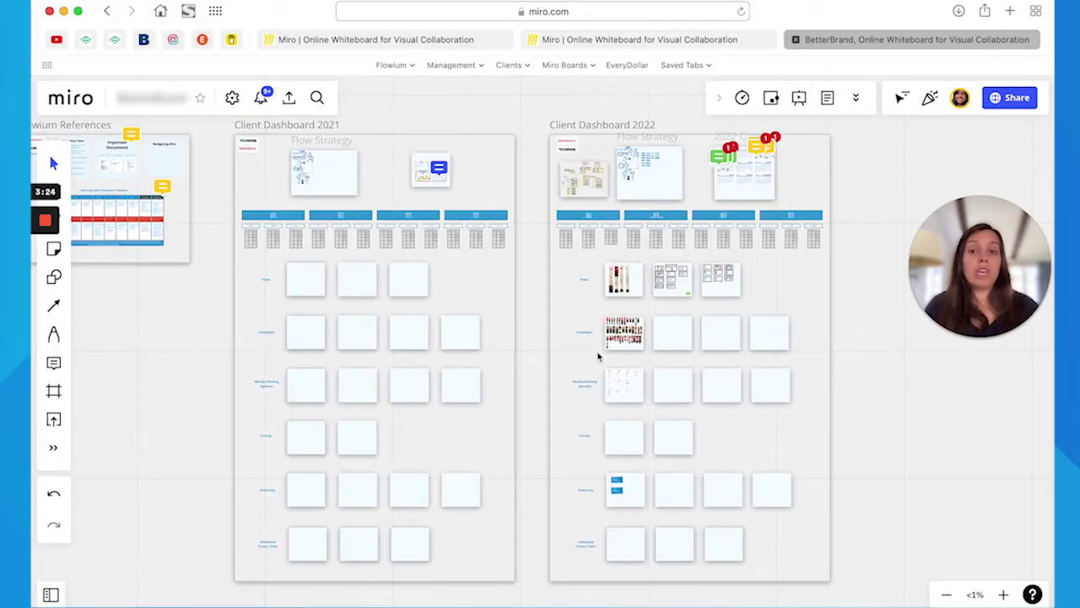